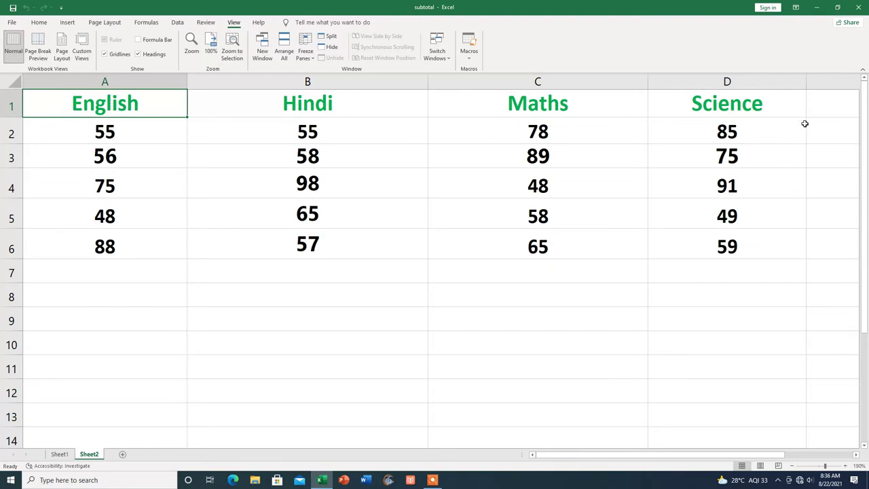
Switch to Page Break Preview, stretch the print area to row 26, then shrink it back to the data.
left_click(13, 45)
left_click(42, 47)
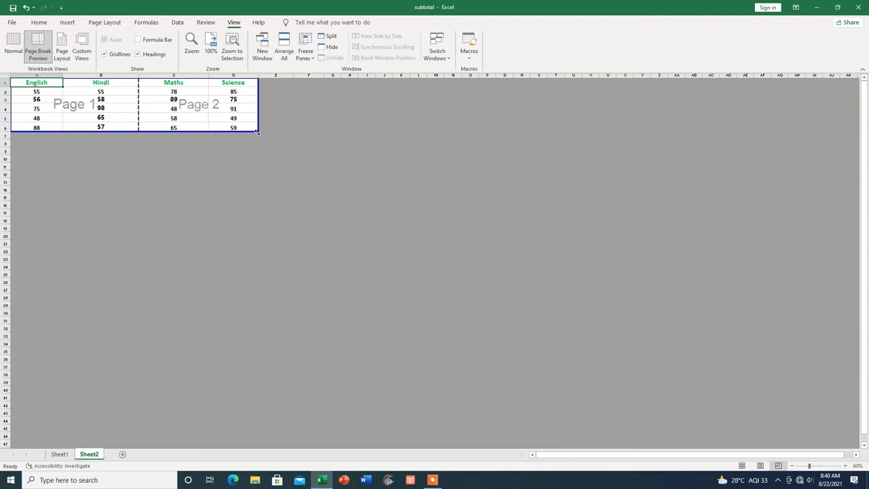
left_click_drag(257, 130, 267, 228)
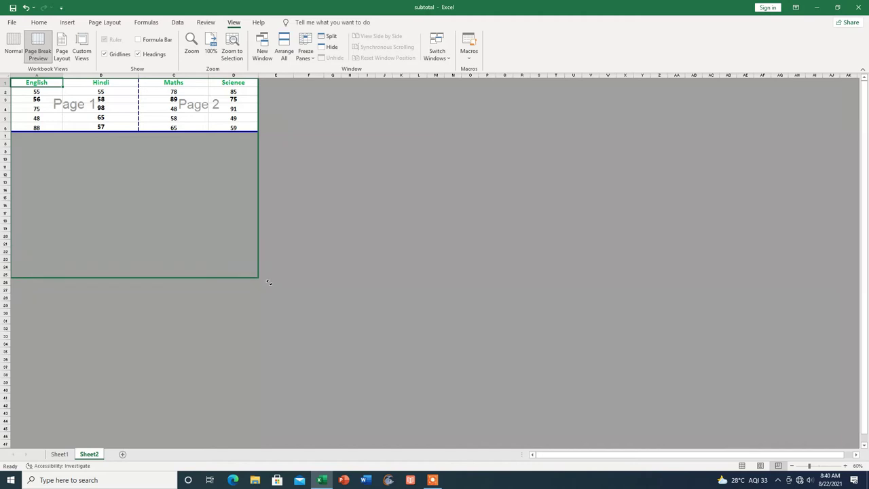
left_click_drag(268, 228, 268, 287)
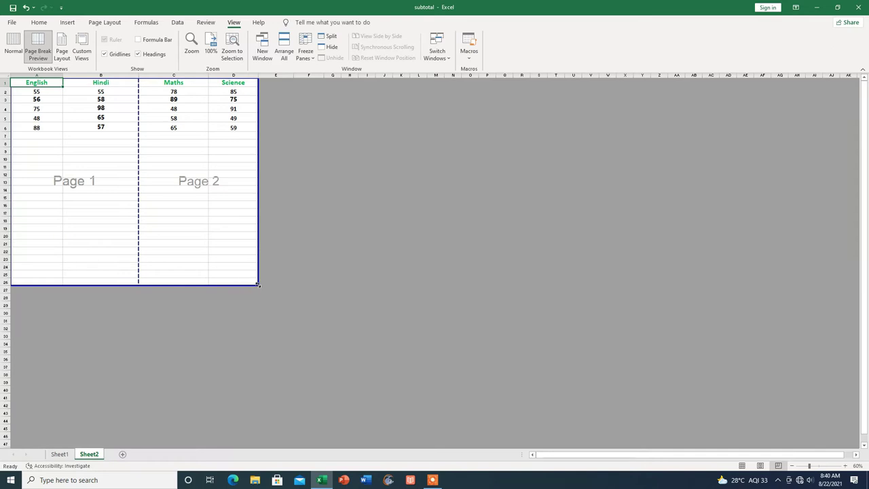
left_click_drag(257, 284, 233, 131)
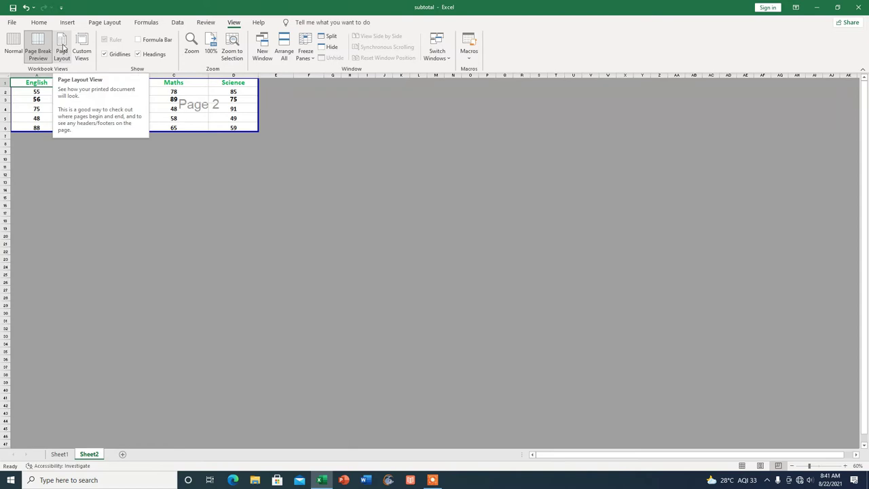
Switch Sheet2 to Page Layout view and scroll to check the empty header and footer areas.
left_click(62, 47)
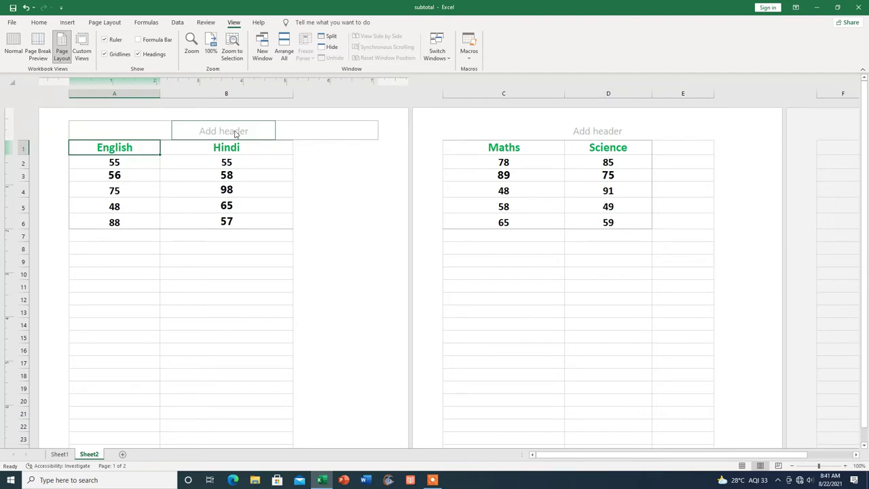
scroll(231, 313, "down", 3)
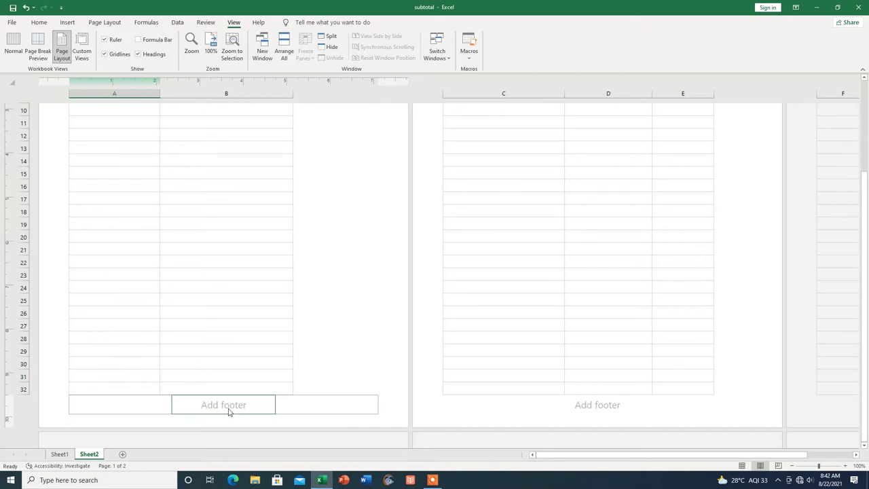
scroll(229, 410, "up", 2)
scroll(229, 411, "up", 2)
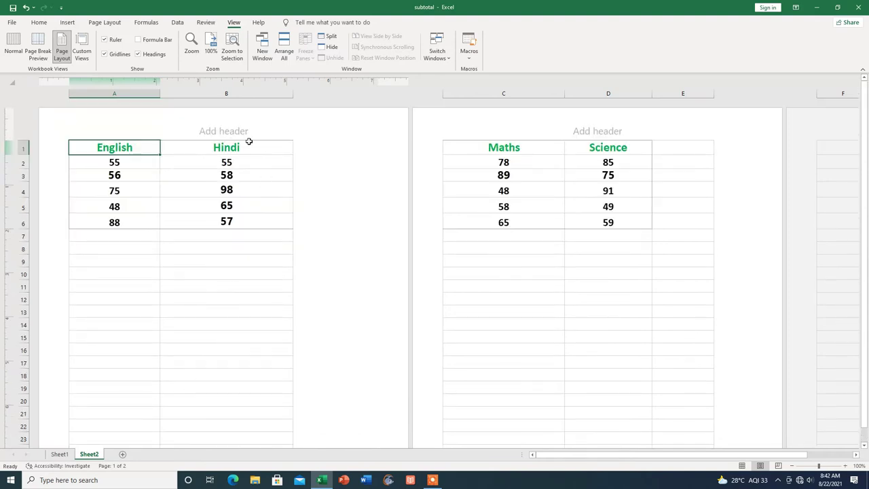
Enter 'Marks' in the centre header and format it as bold 20-point text.
left_click(221, 131)
type("Marks")
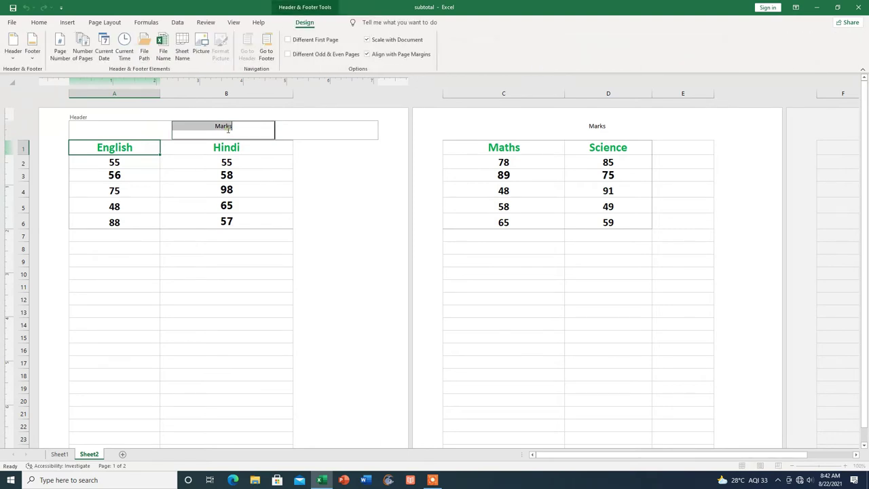
left_click(39, 22)
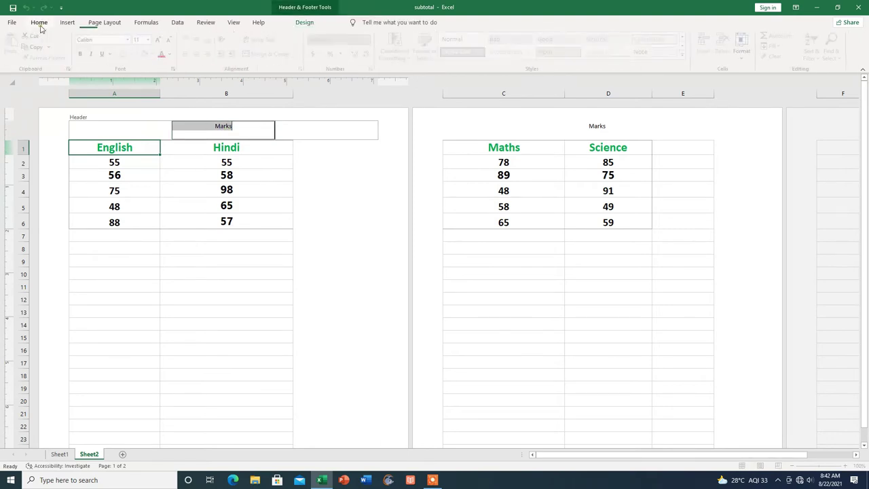
left_click(151, 39)
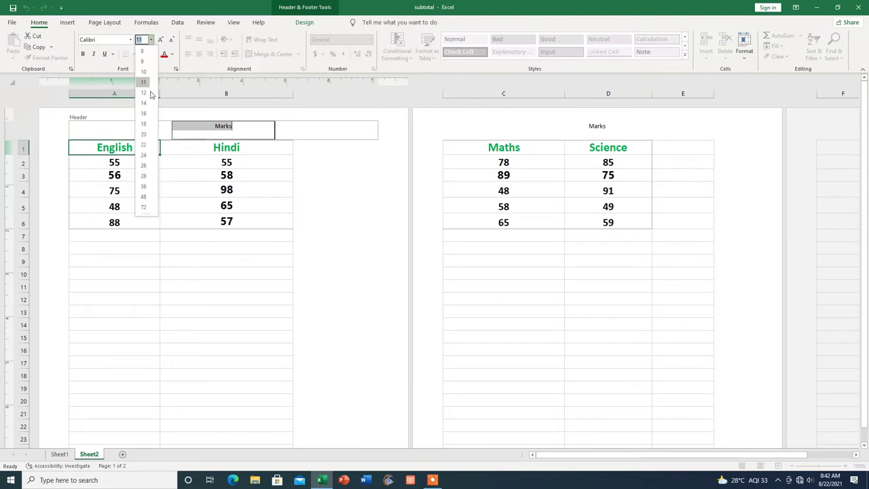
left_click(144, 129)
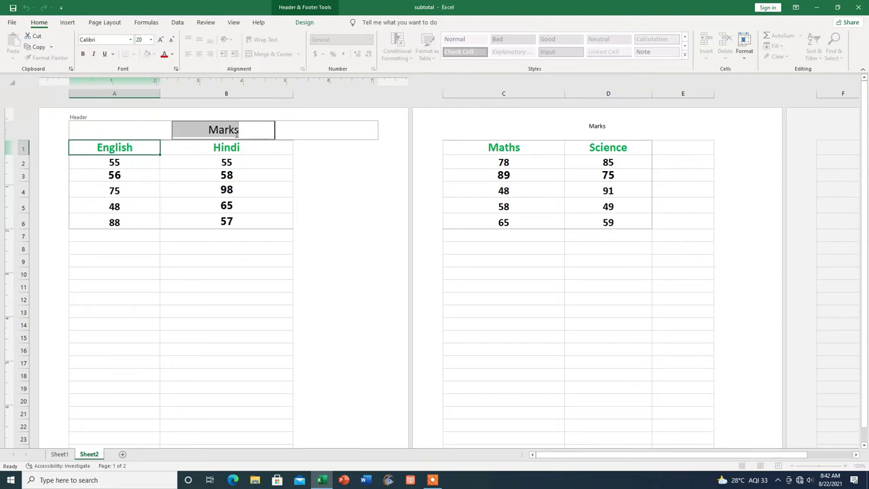
left_click(83, 54)
left_click(335, 291)
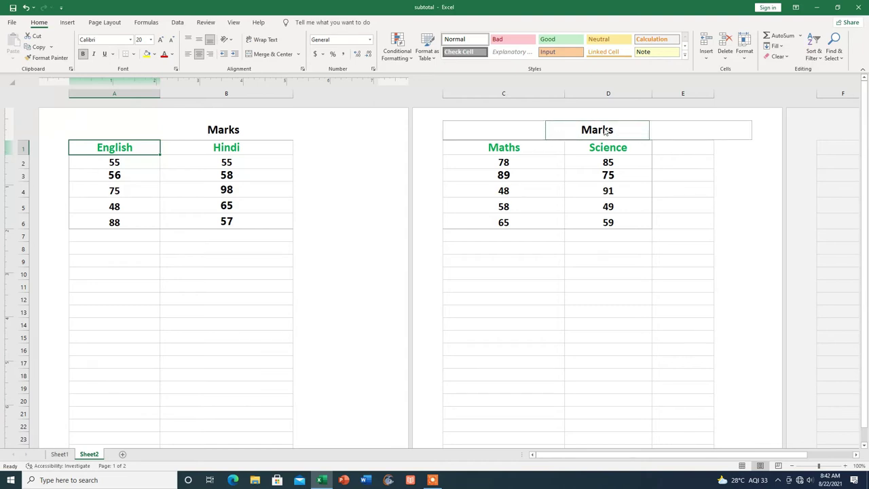
Type 'Signature' into the centre footer section.
scroll(274, 318, "down", 4)
scroll(268, 328, "down", 1)
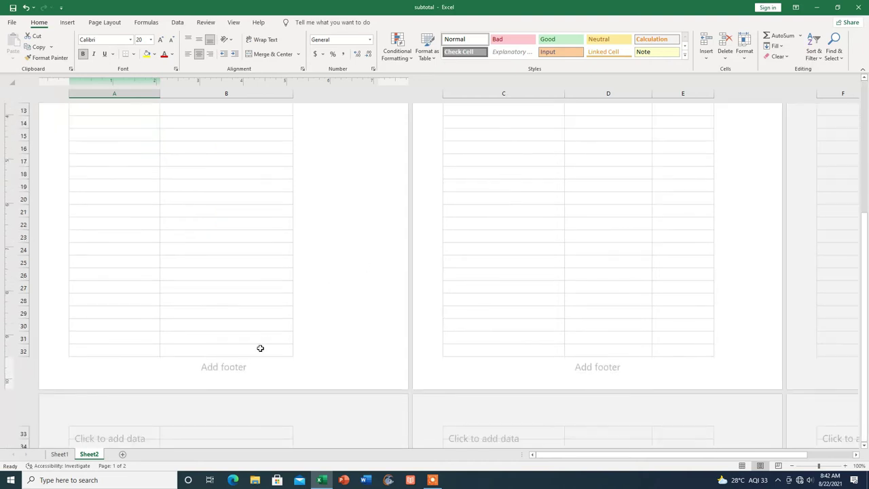
left_click(207, 370)
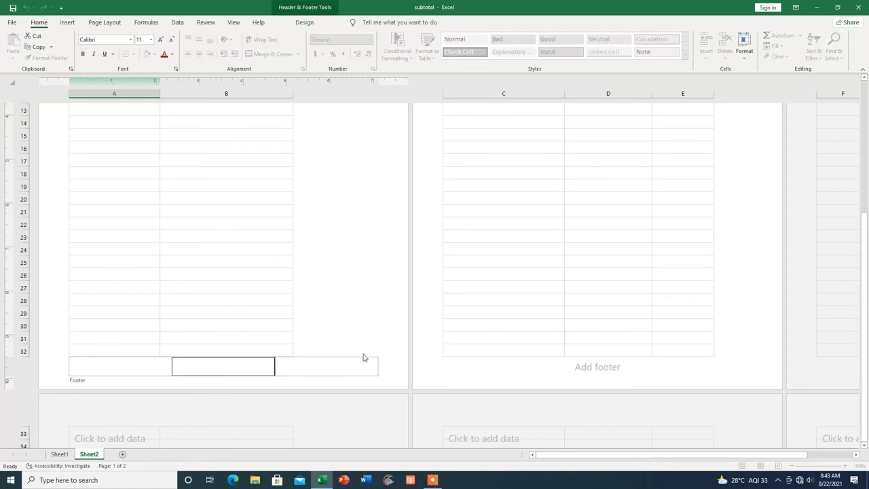
type("Signature")
left_click(326, 373)
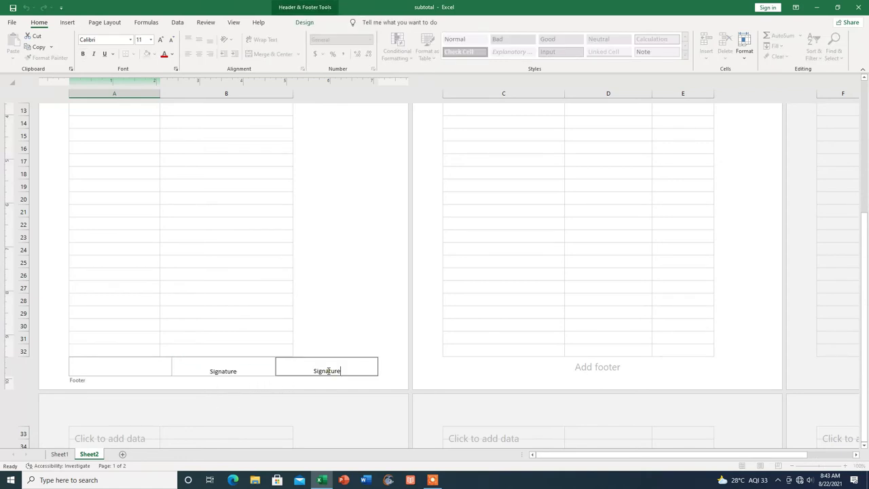
Format the Signature footer as bold 20-point text.
left_click(225, 371)
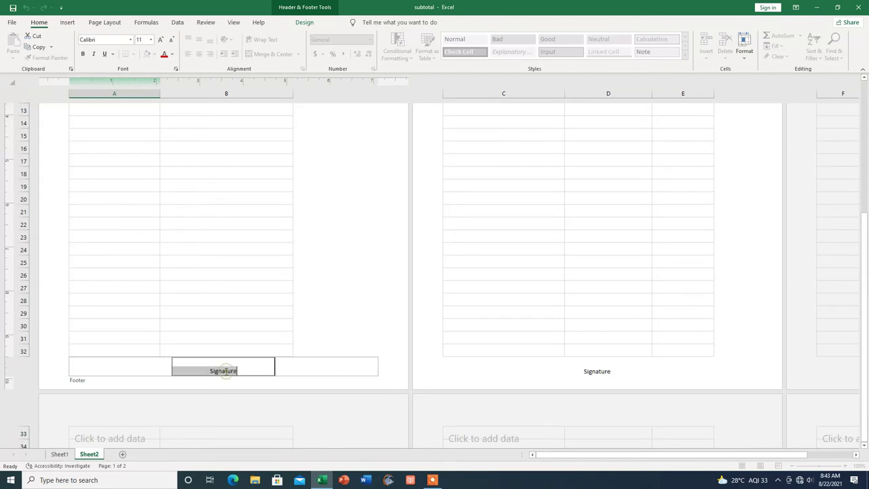
left_click(151, 40)
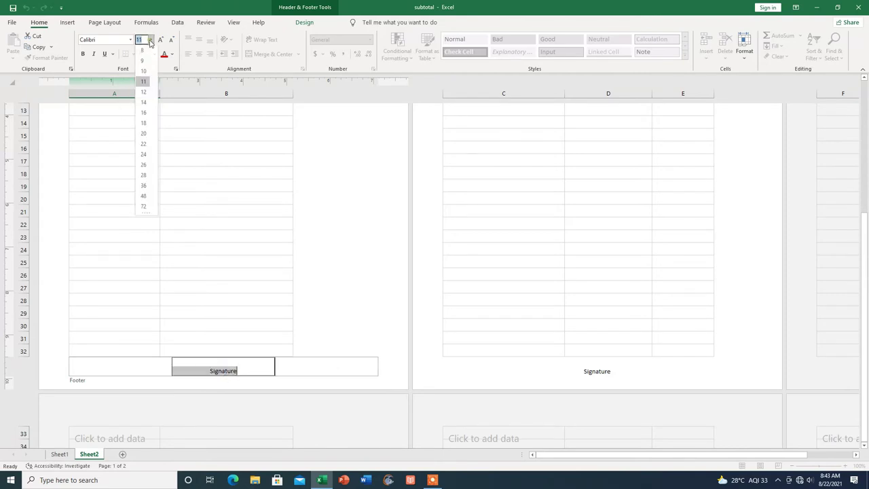
left_click(144, 136)
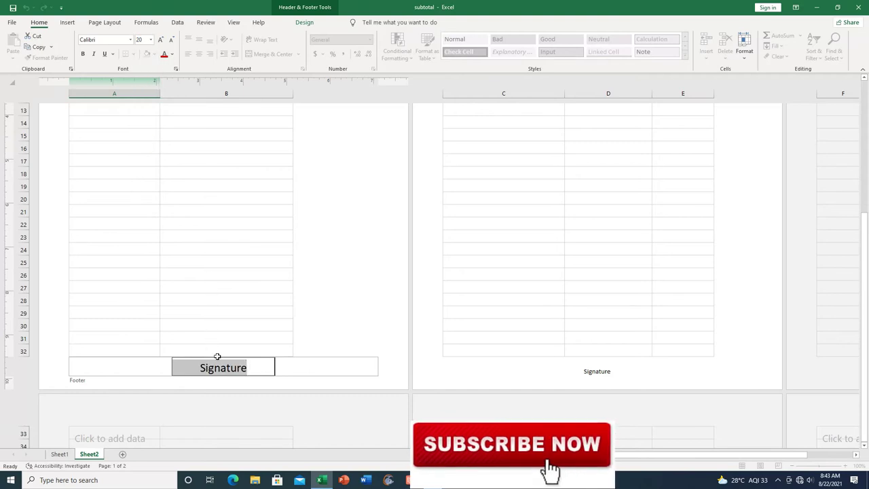
left_click(84, 54)
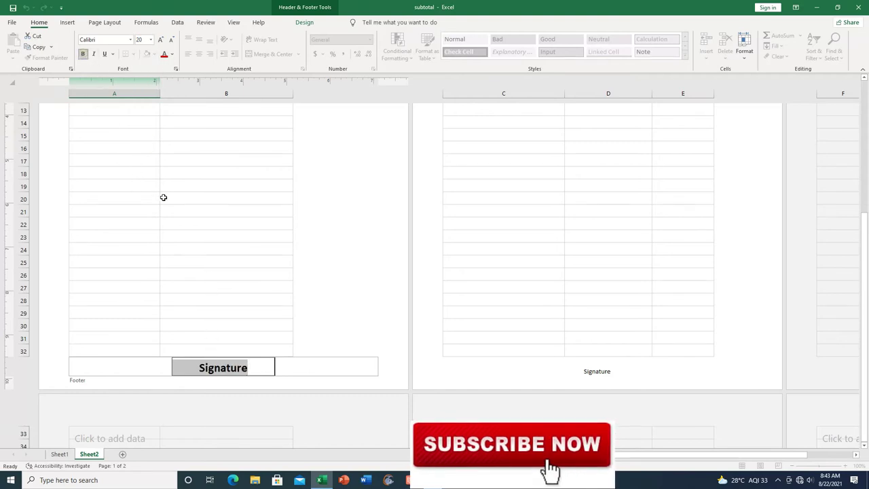
left_click(341, 264)
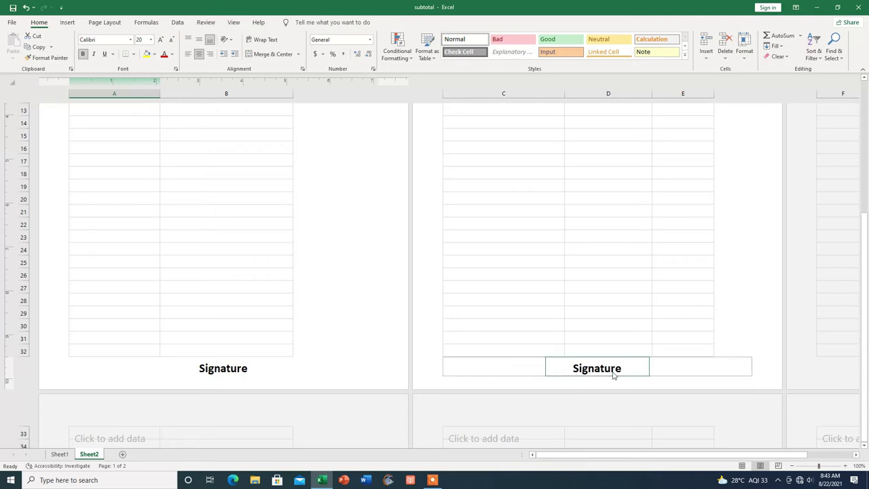
Scroll back to the top of the sheet and open the File backstage view.
scroll(271, 330, "up", 5)
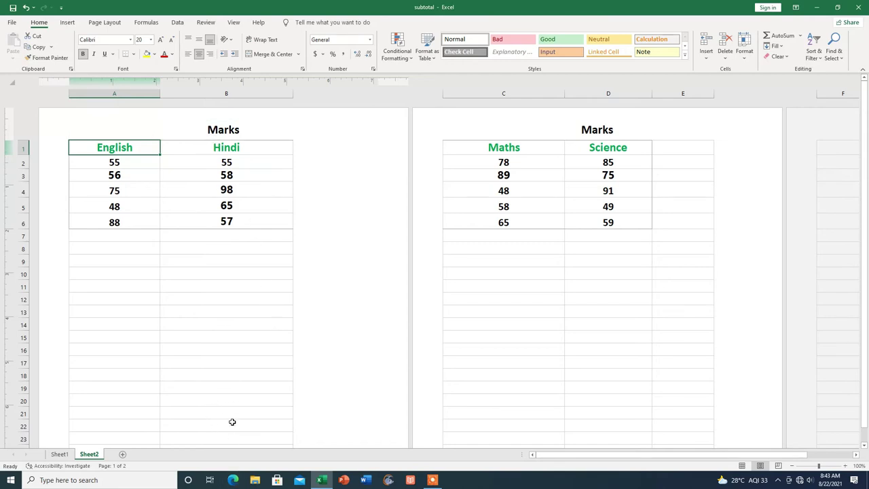
left_click(14, 23)
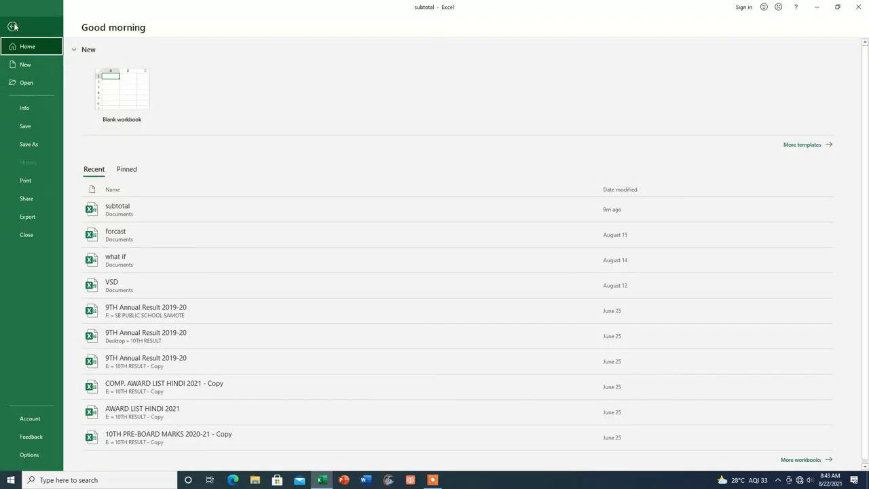
Preview the printout, check page 2's Marks header and Signature footer, then return to the worksheet.
left_click(33, 180)
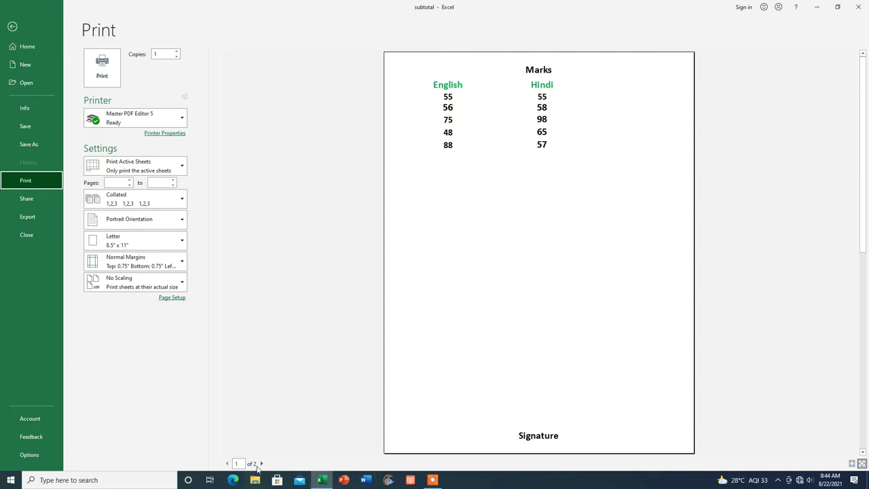
left_click(262, 464)
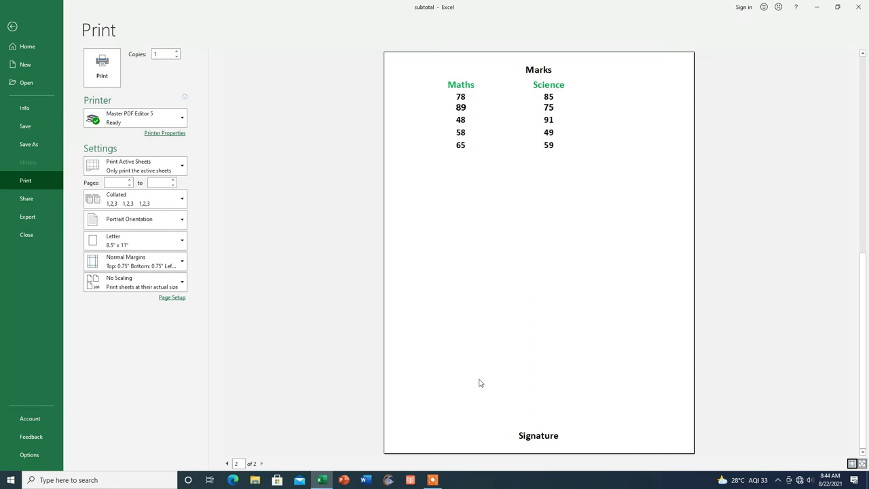
left_click(11, 29)
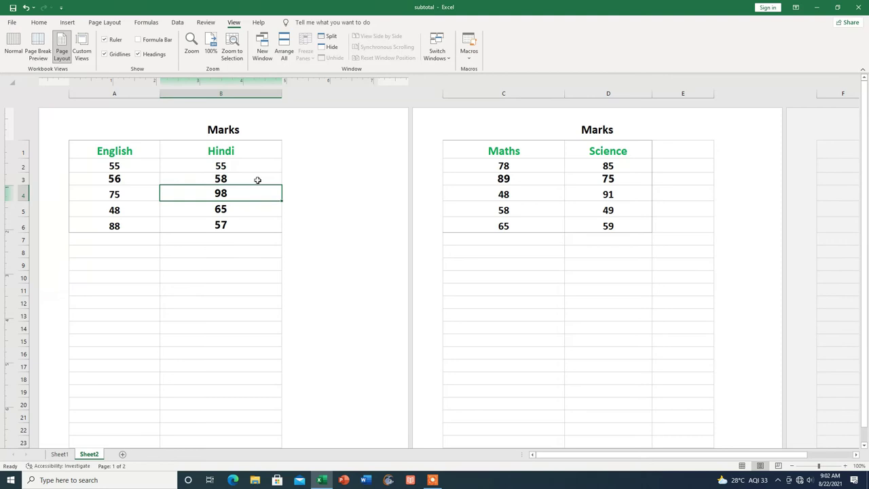
Narrow column B so Maths fits on page one, then bring up the Custom Views list.
left_click_drag(282, 93, 244, 95)
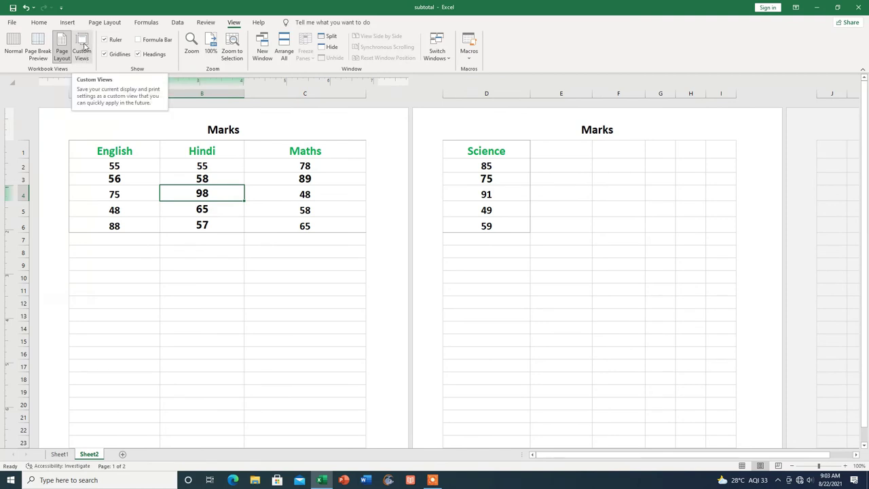
left_click(84, 46)
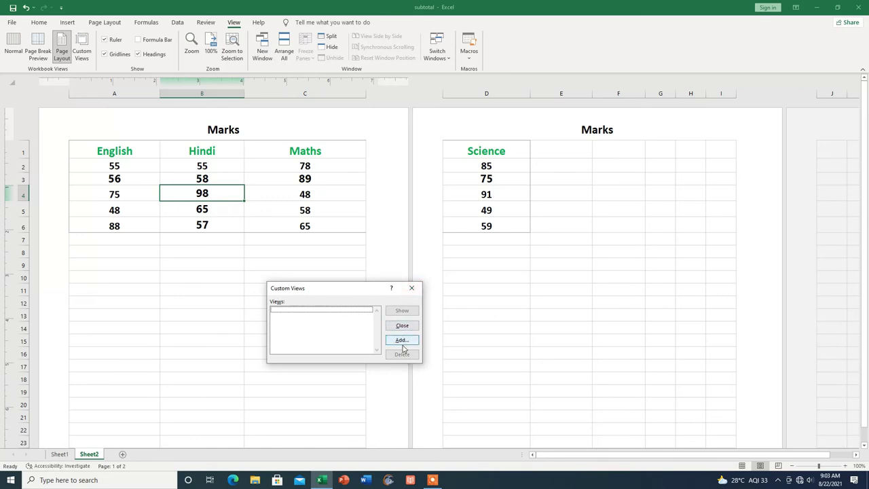
Save the current layout and print settings as a custom view named 'asd'.
left_click(402, 340)
type("asd")
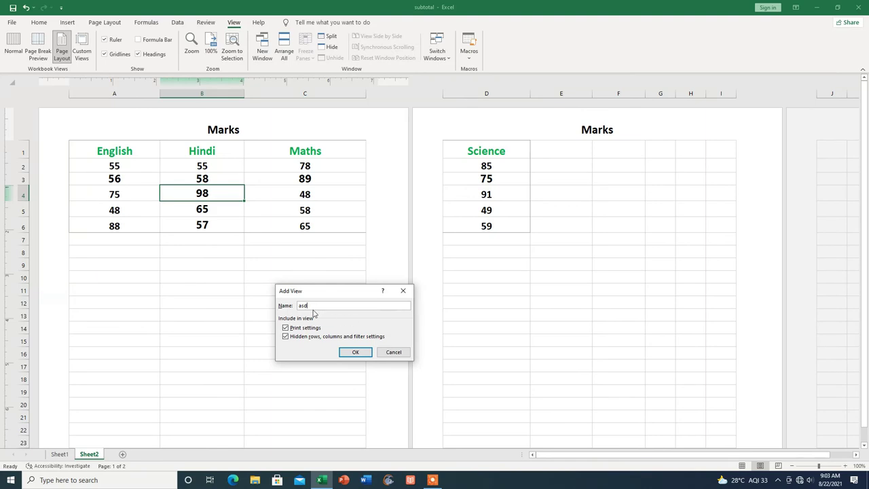
left_click(355, 355)
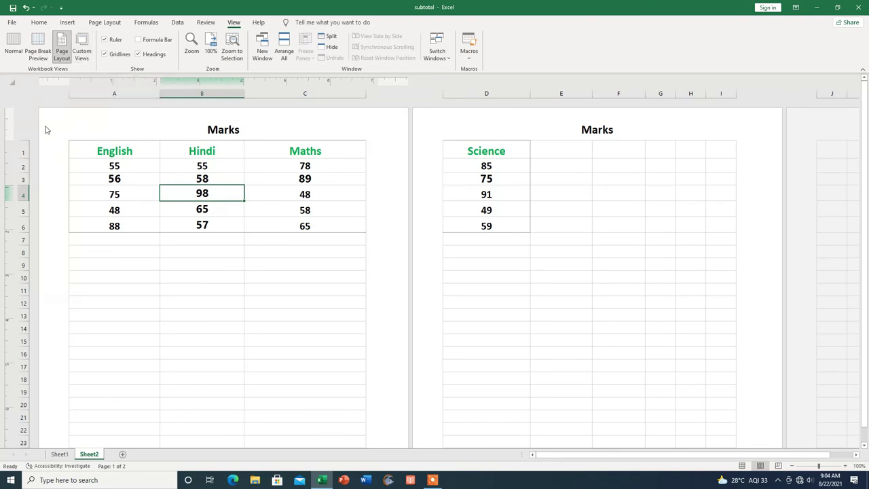
Switch Sheet2 back to Normal view and bring up the Custom Views list showing asd.
left_click(15, 44)
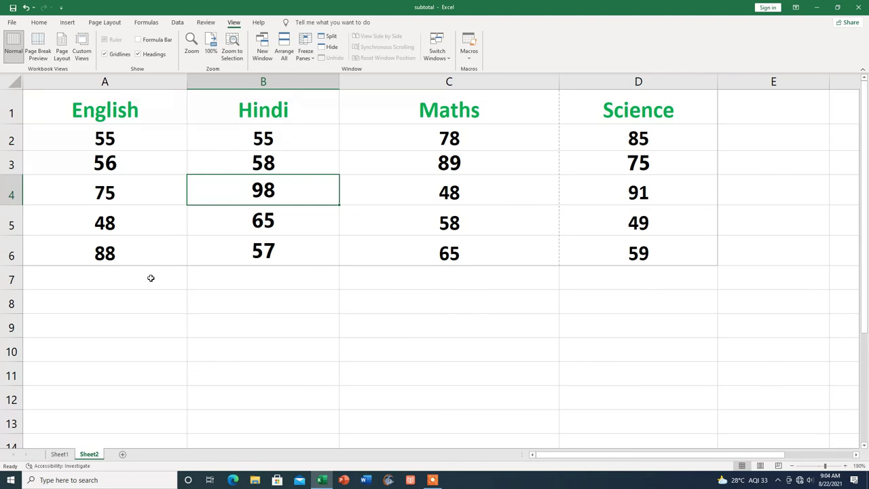
left_click(83, 43)
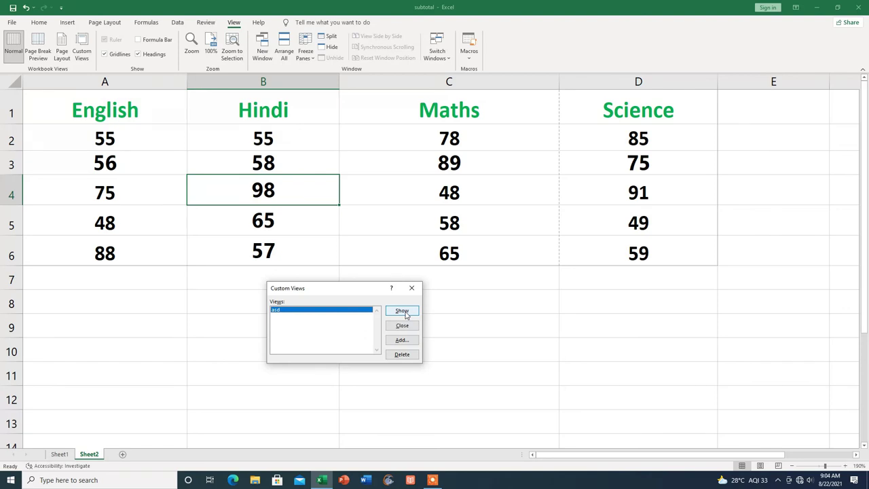
Show the 'asd' custom view to restore Page Layout with Marks headers on both pages.
left_click(401, 311)
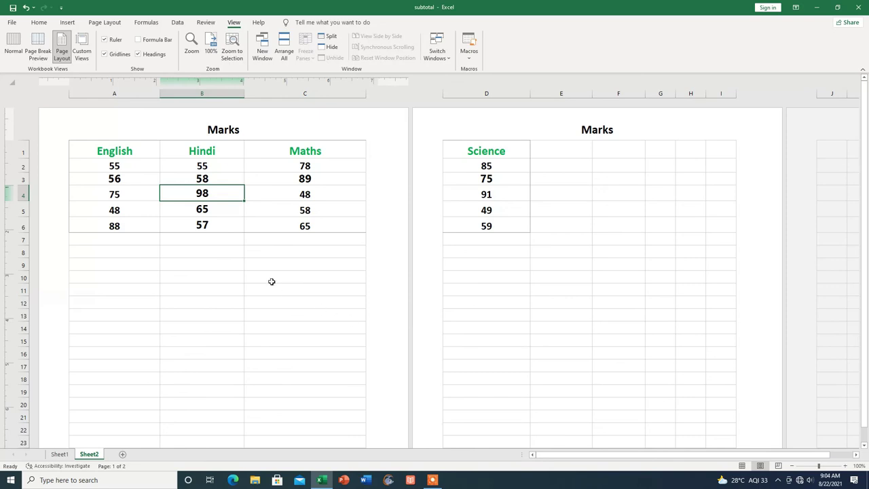